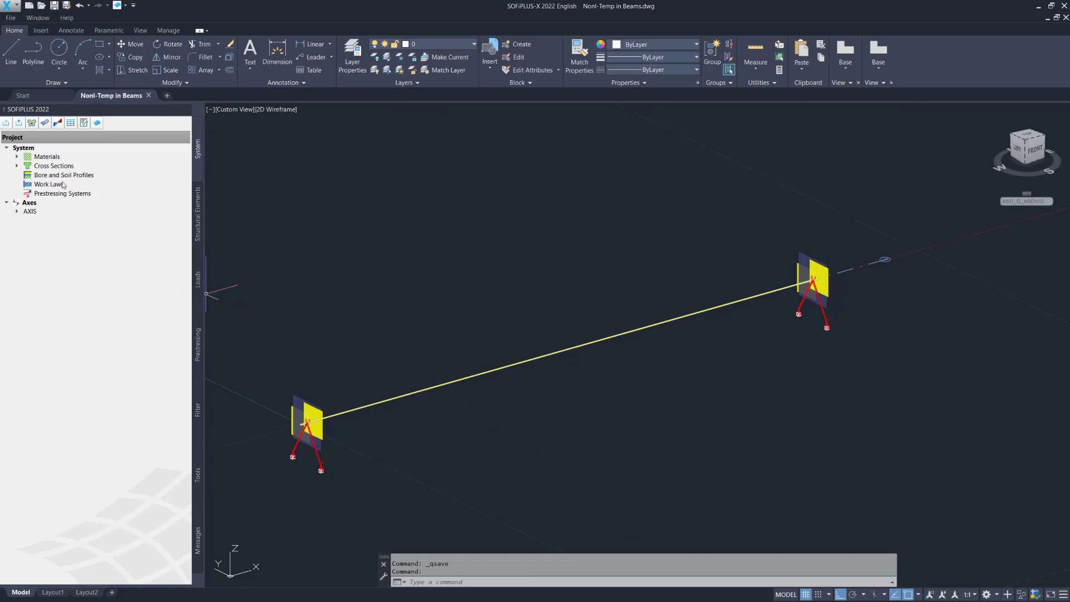
- Open the End Diaphragm cross section, inspect the properties of stress point T3 on the web, and close the cross section editor
click(16, 166)
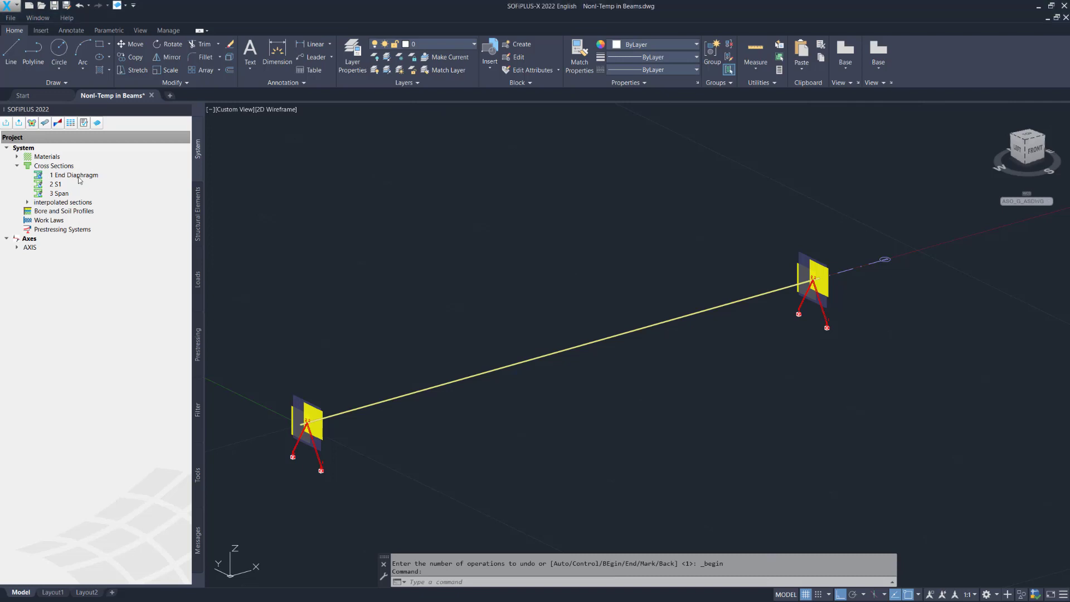
double_click(78, 176)
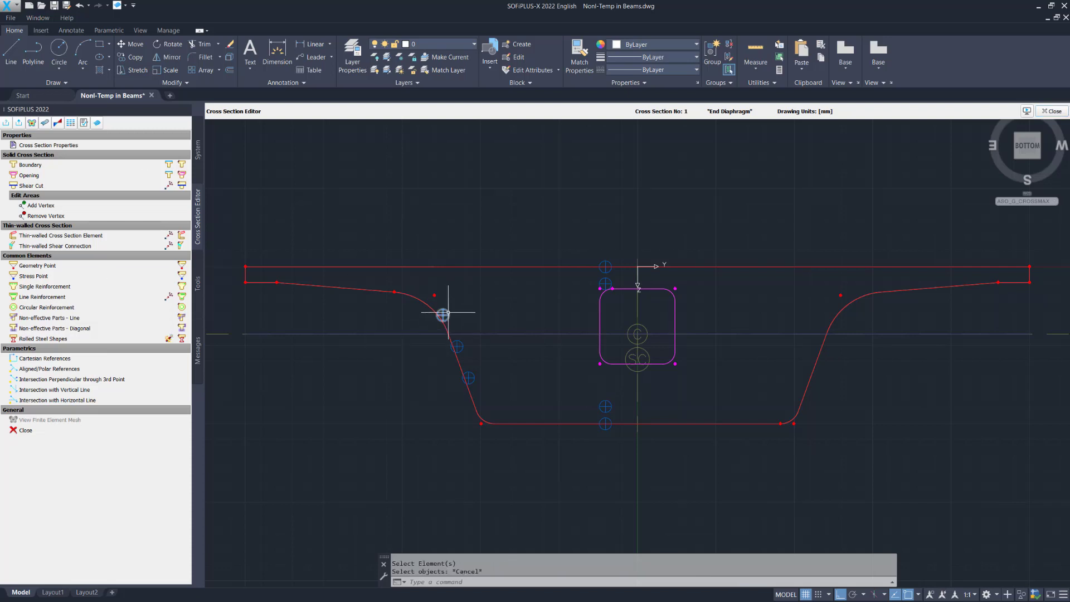
double_click(443, 315)
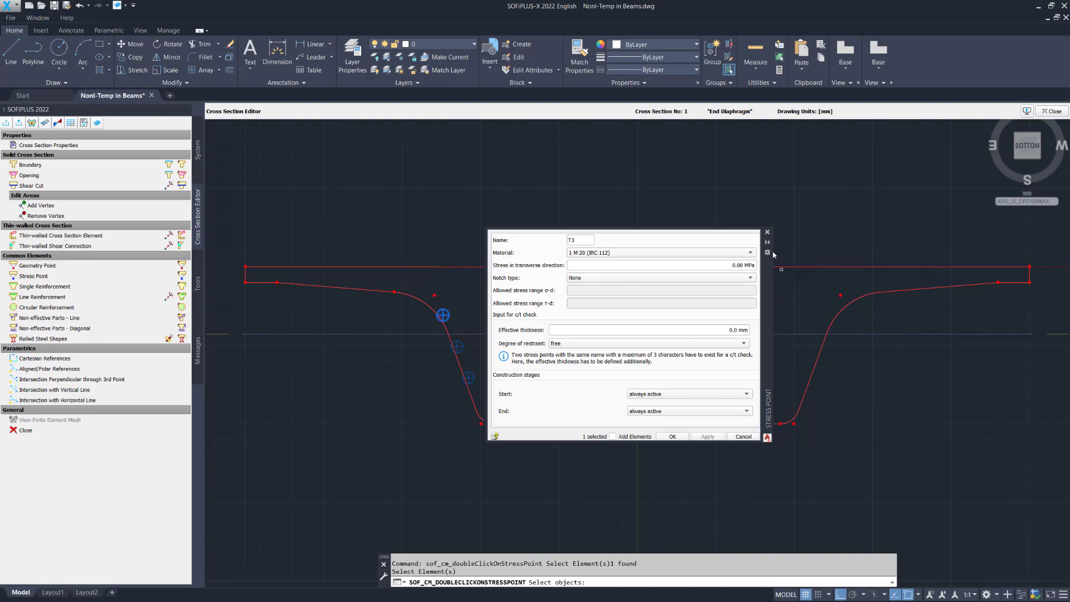
click(768, 232)
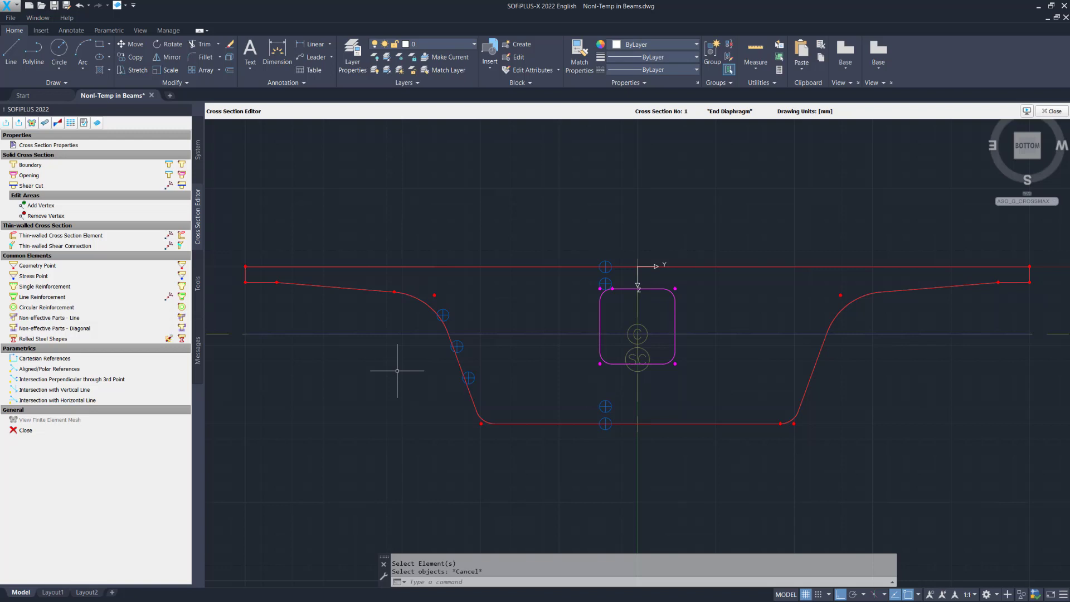
click(1054, 114)
click(567, 312)
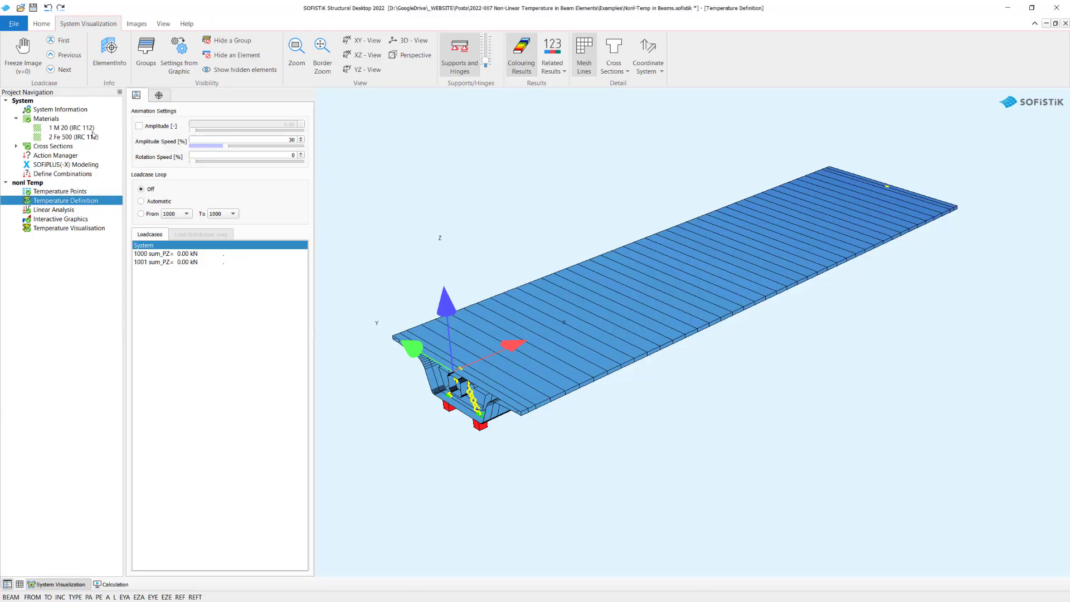
- View the stress point names in the Temperature Points result graphic, and close that result view
click(57, 183)
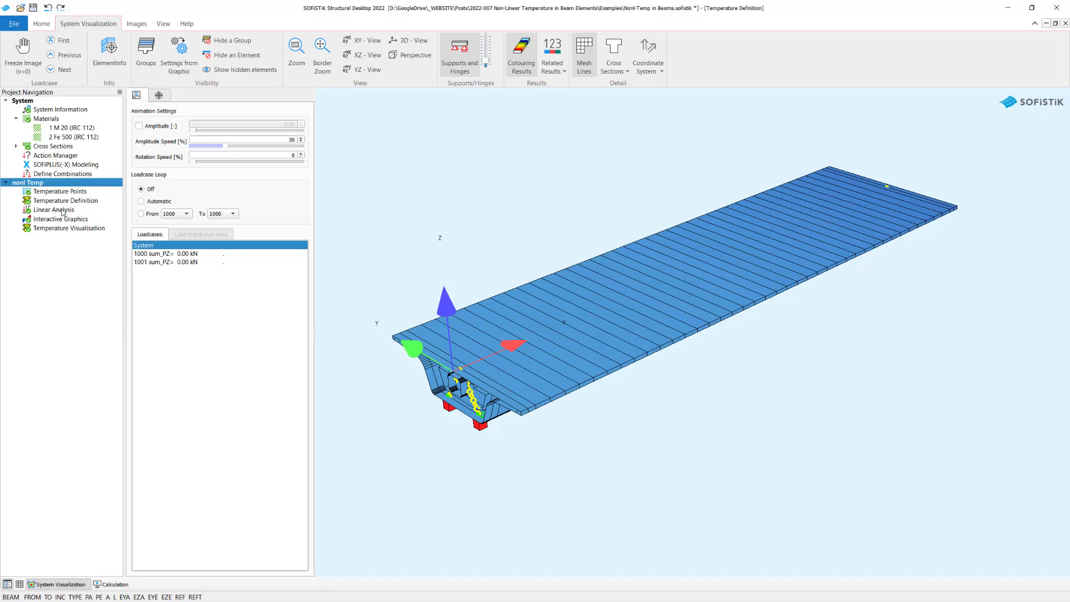
click(78, 191)
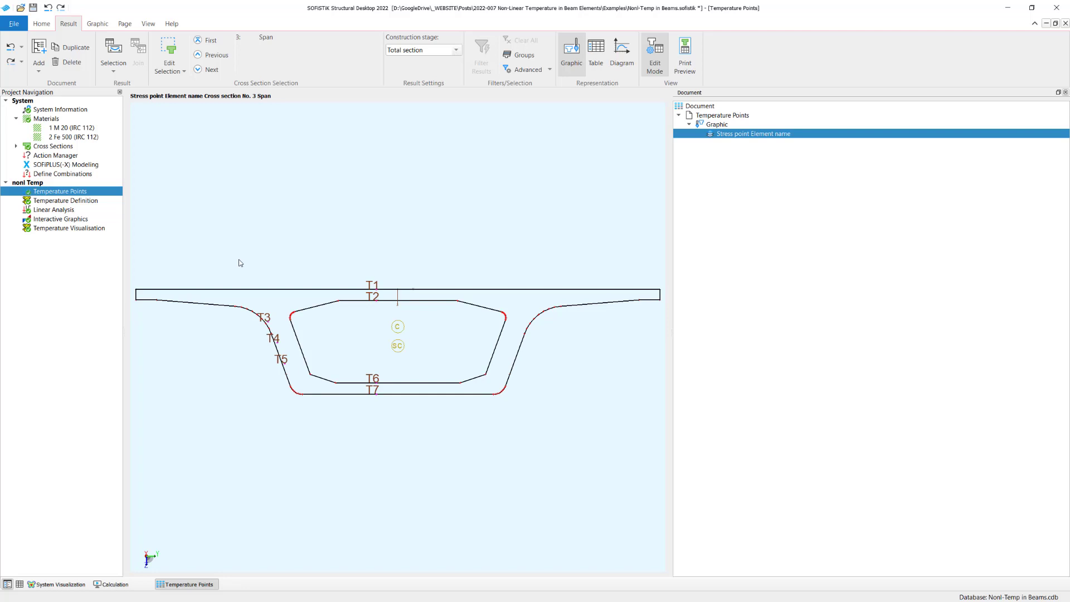
right_click(177, 586)
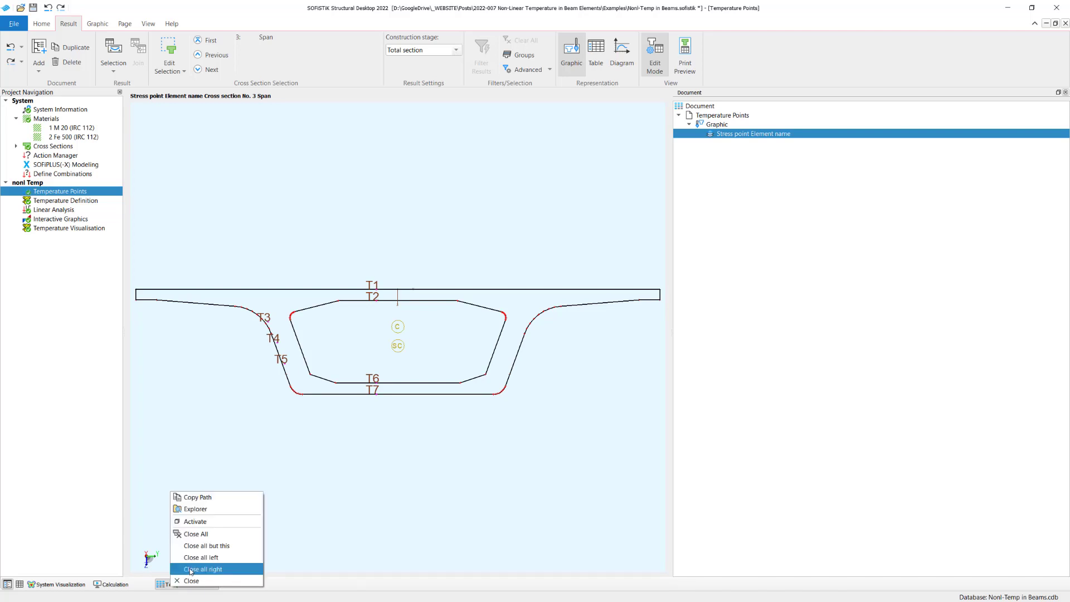
click(192, 581)
- Open the Temperature Definition task and bring up the PDF help for its EVAL command
click(65, 200)
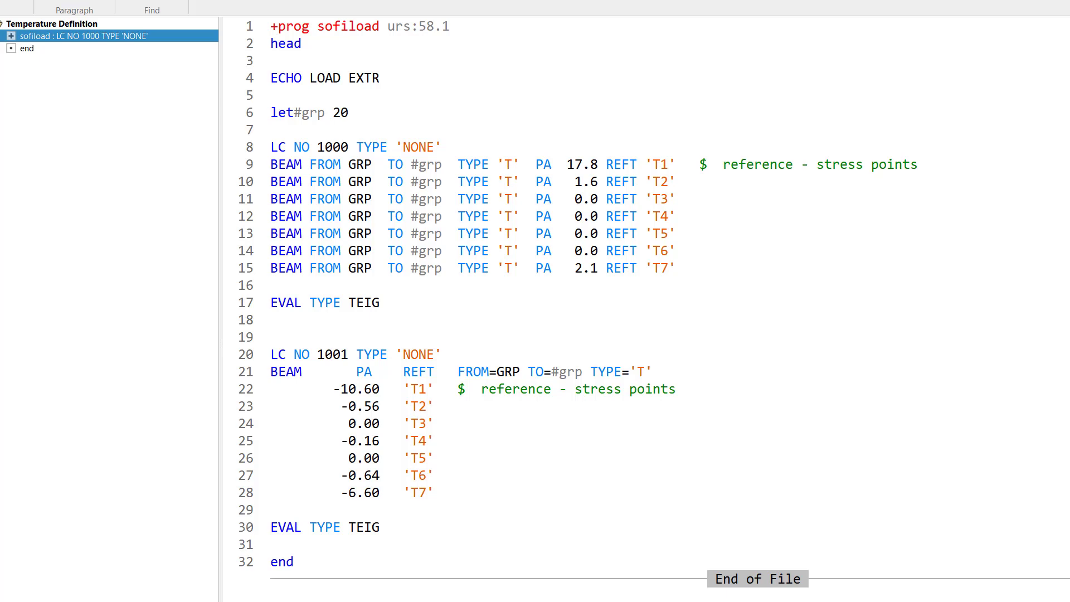
click(294, 305)
key(F1)
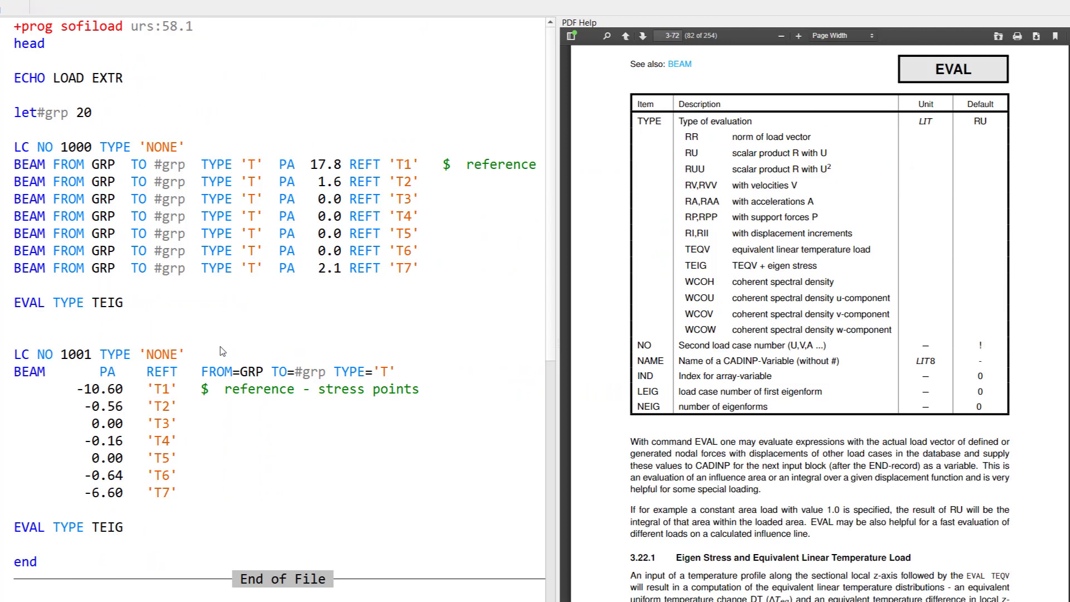
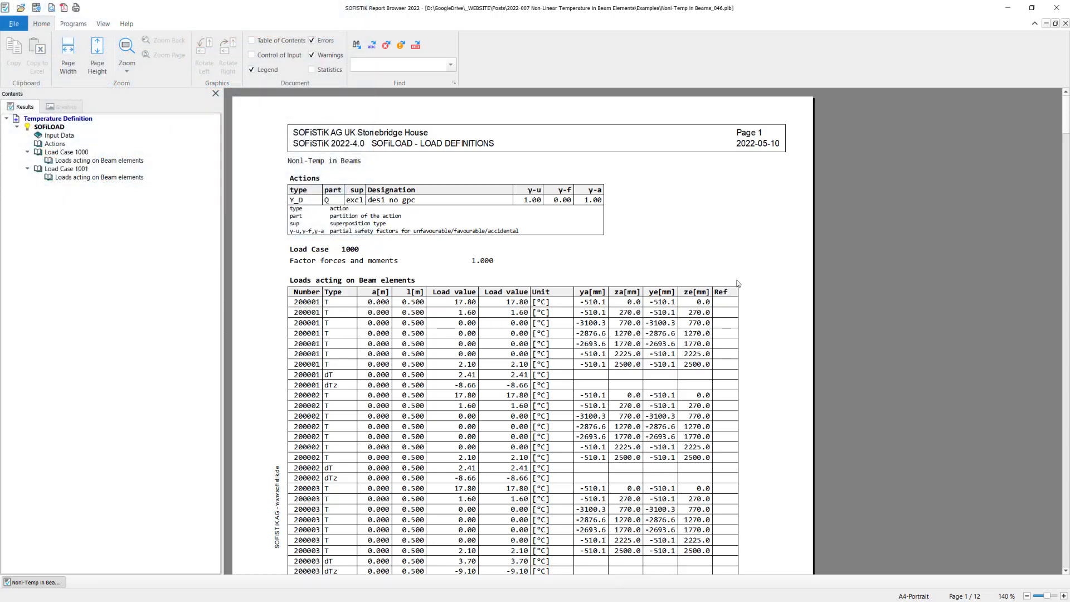
- Return from the load report to the system visualisation and close the PDF help
click(1008, 9)
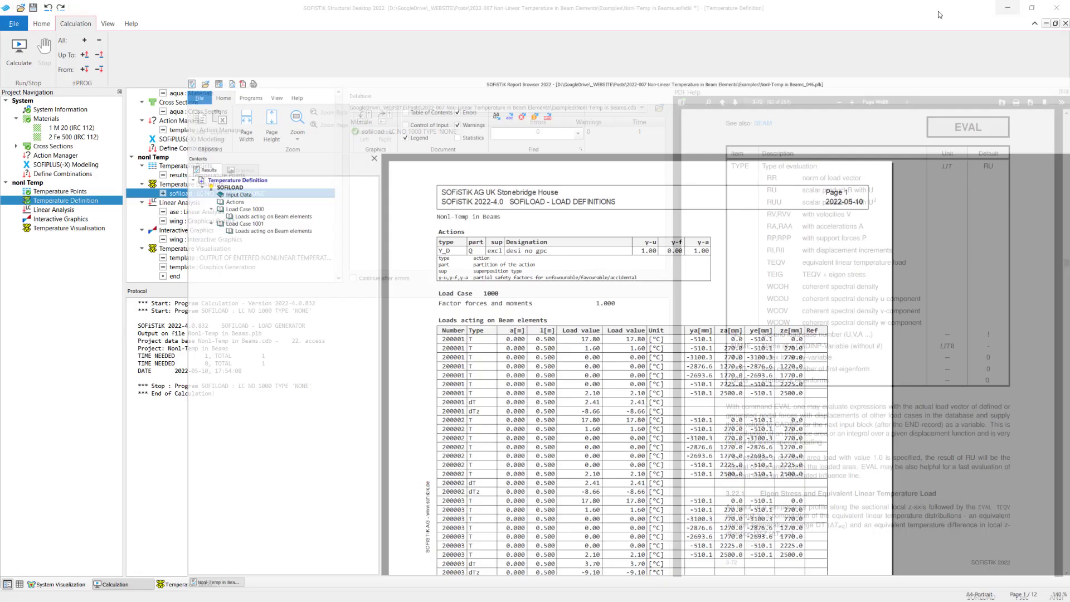
click(71, 212)
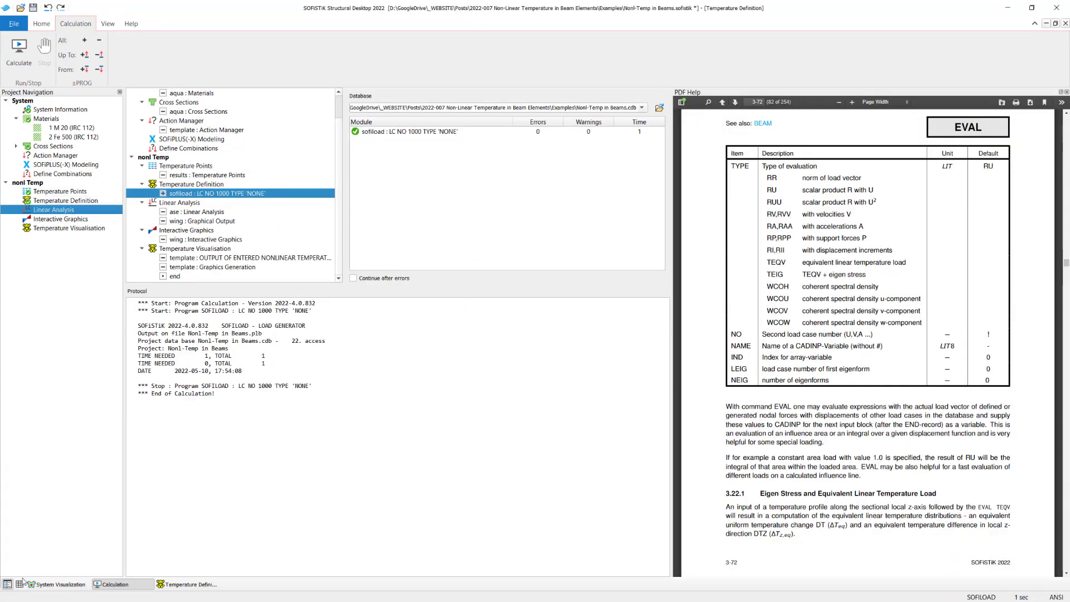
click(45, 585)
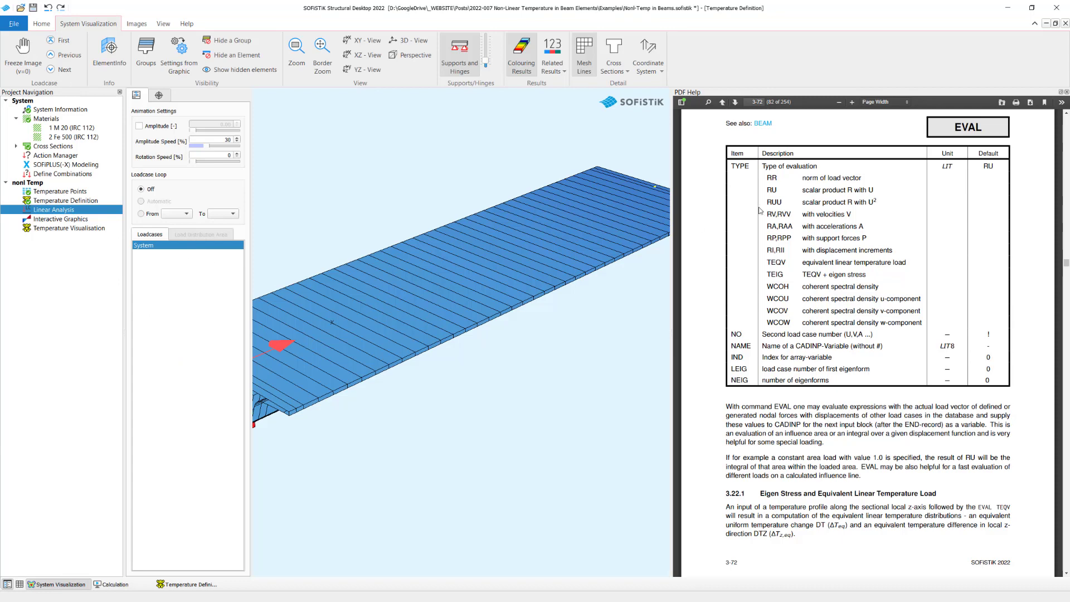
click(1066, 92)
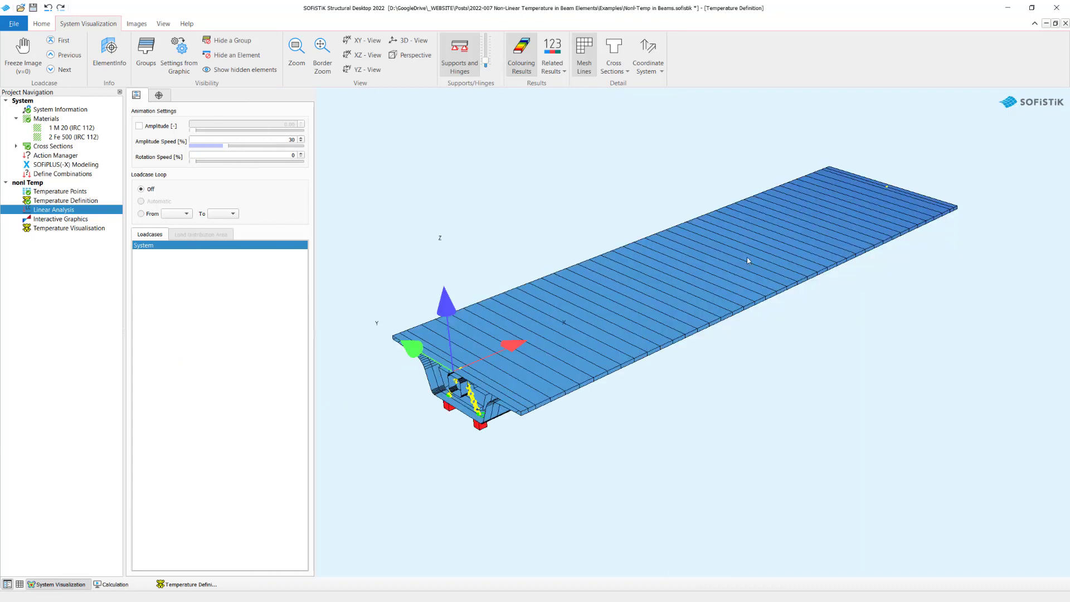
- Run the calculation of the Linear Analysis task
right_click(64, 212)
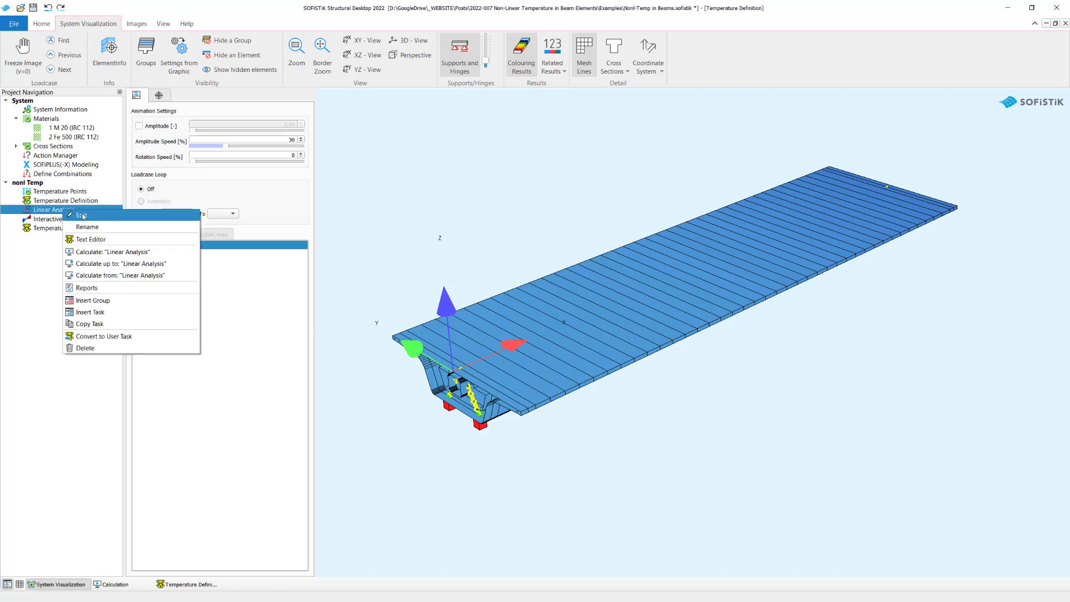
click(144, 252)
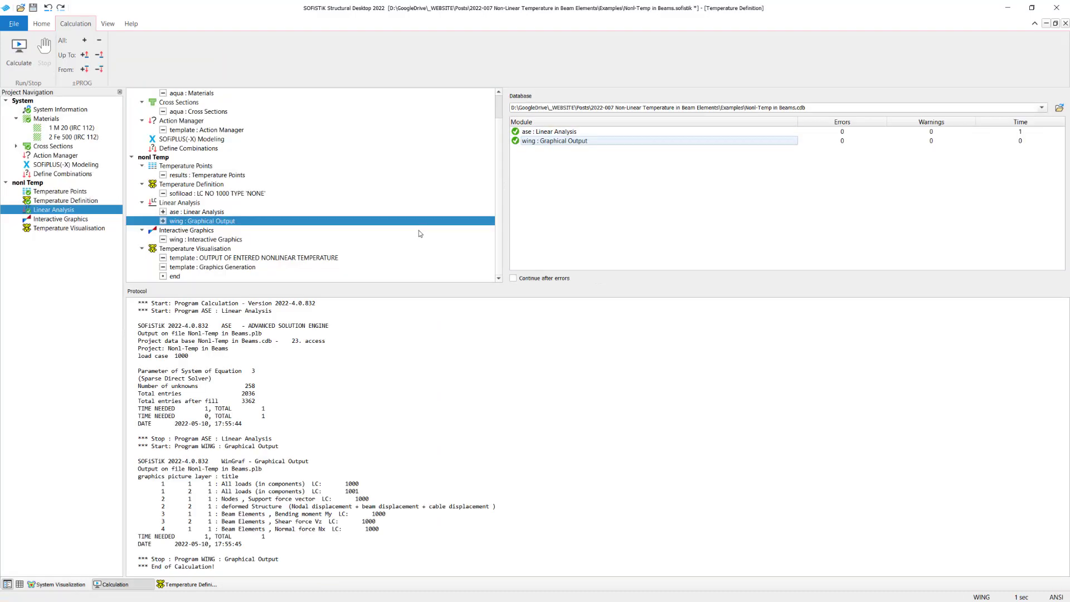
- View the deformed bridge model for load cases 1000 and 1001, and return to the undeformed system
click(62, 586)
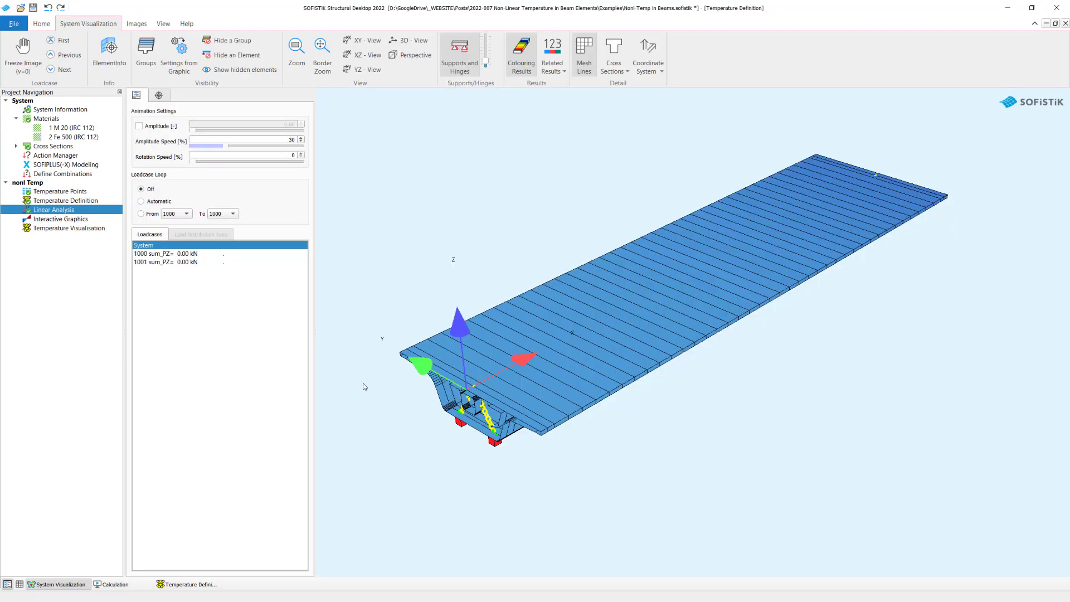
click(160, 255)
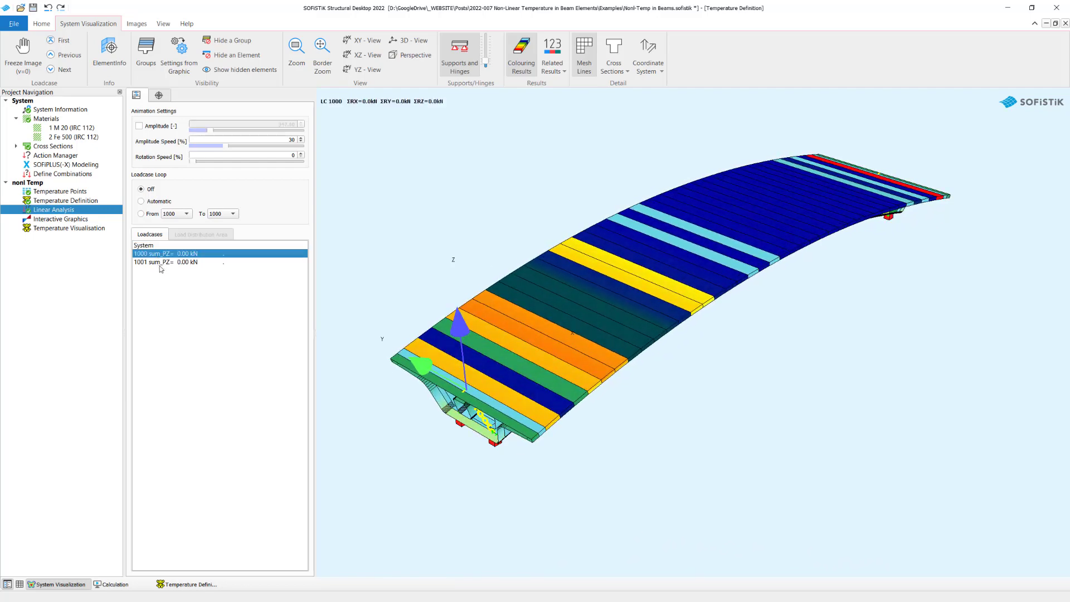
click(160, 264)
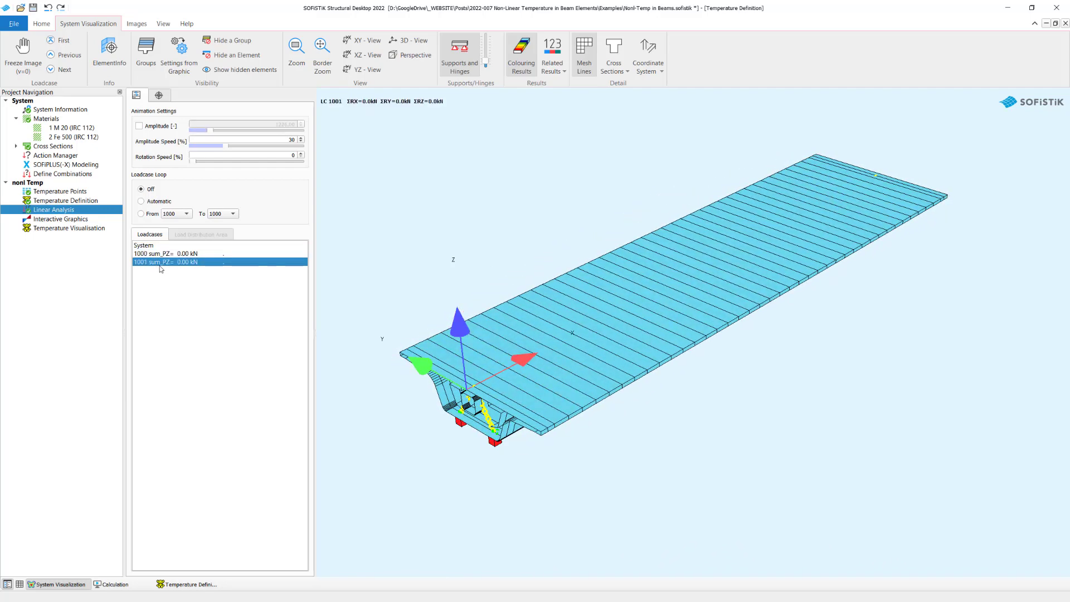
click(151, 246)
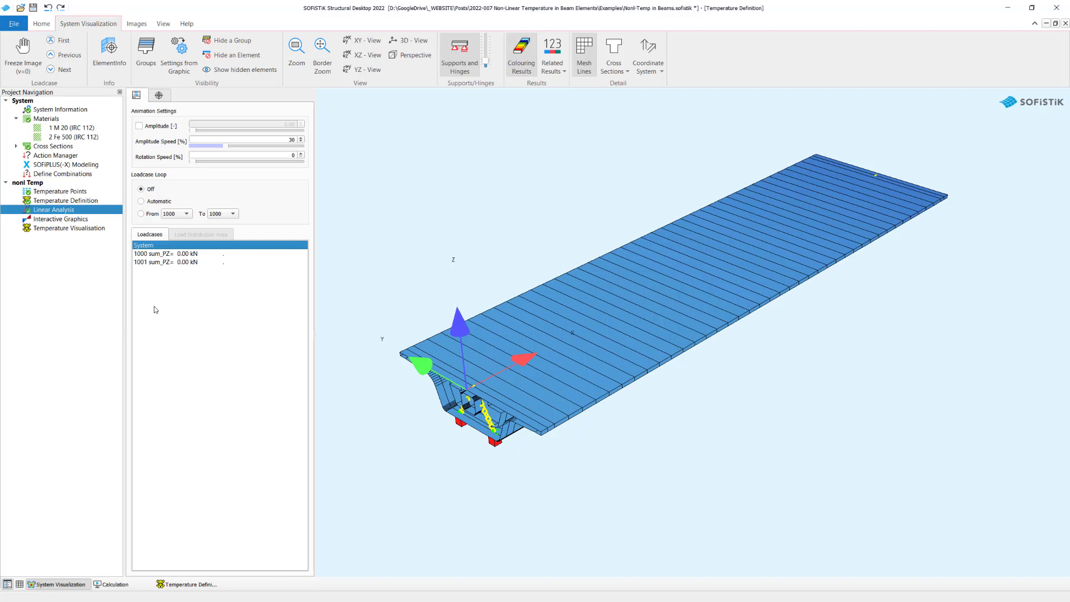
- Display the temperature load of load case 1000 in Interactive Graphics, and close it without saving changes
click(74, 220)
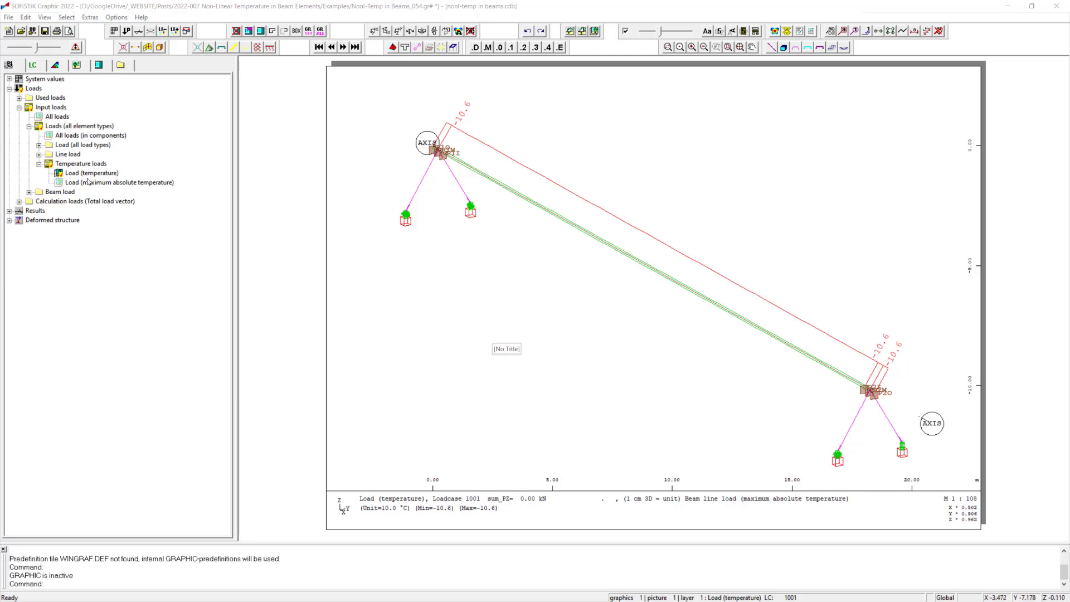
click(33, 66)
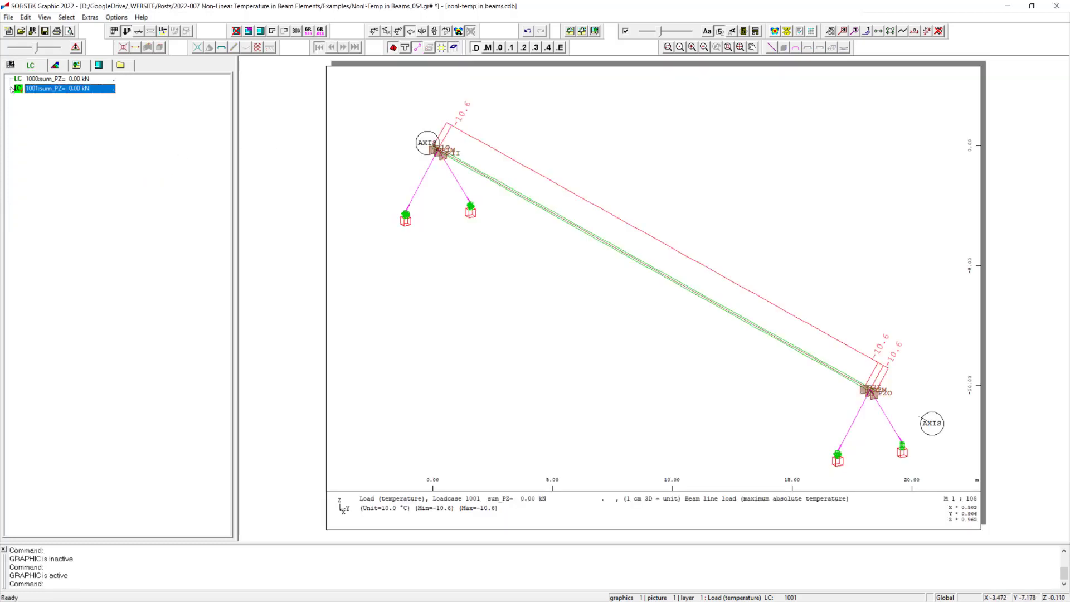
click(46, 80)
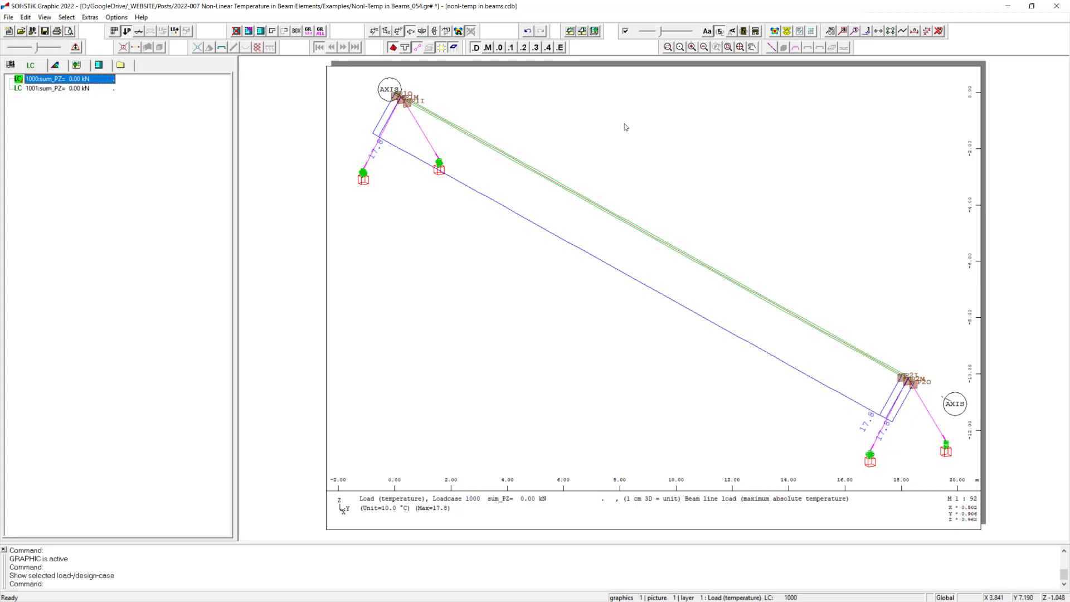
click(1057, 6)
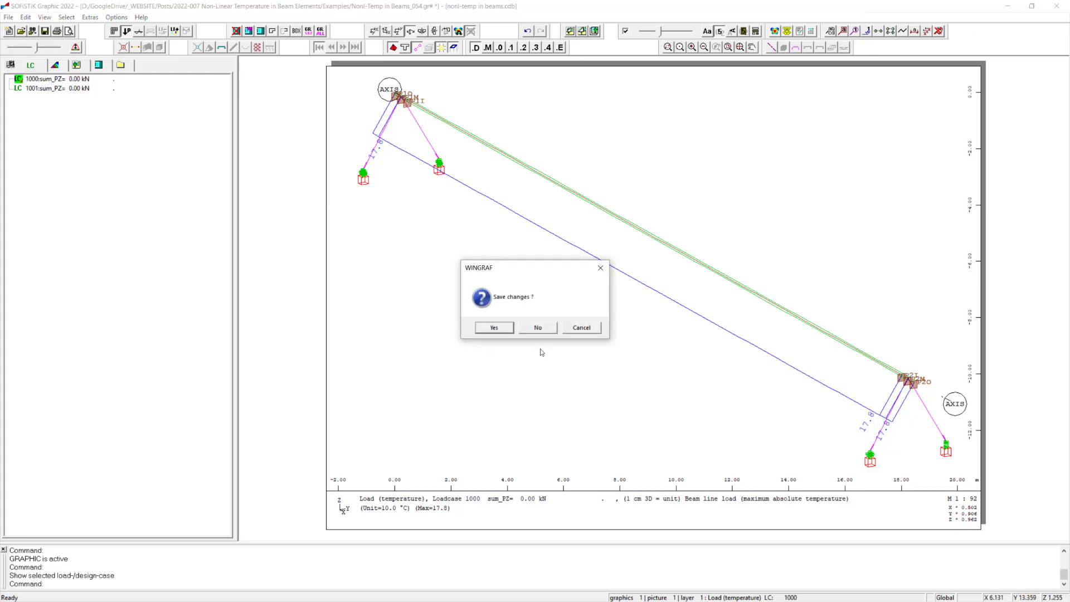
click(538, 328)
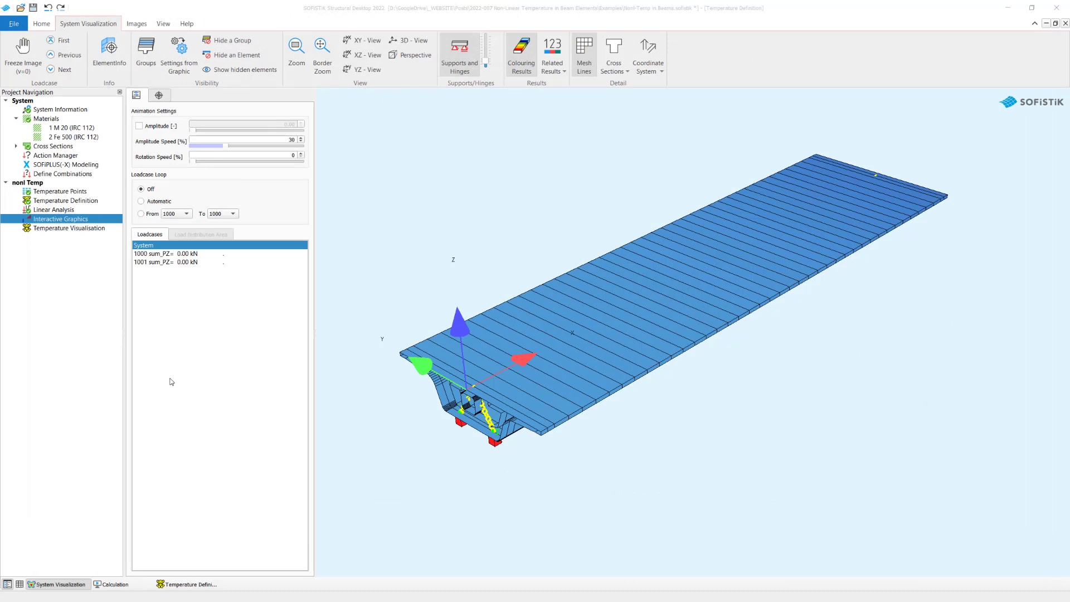
- Open the Temperature Visualisation task's input text and display its calculation report
click(81, 230)
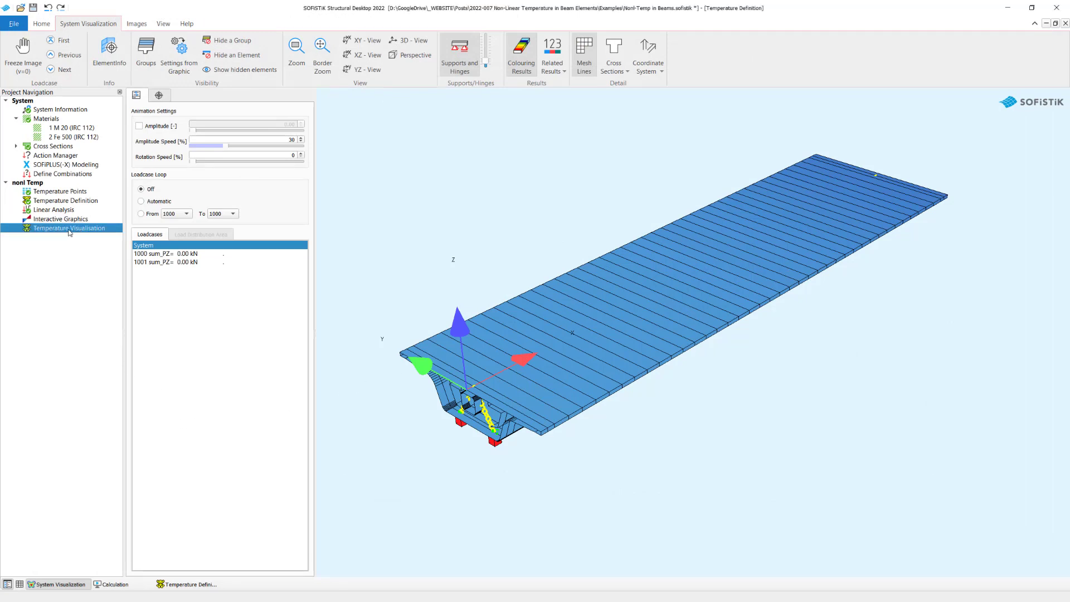
double_click(70, 230)
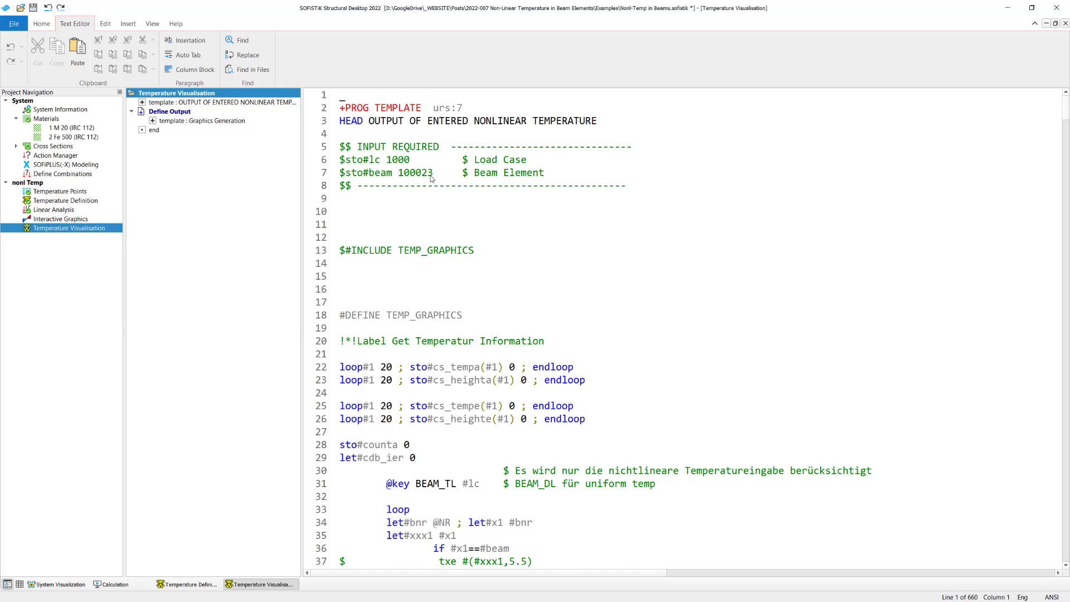
right_click(71, 227)
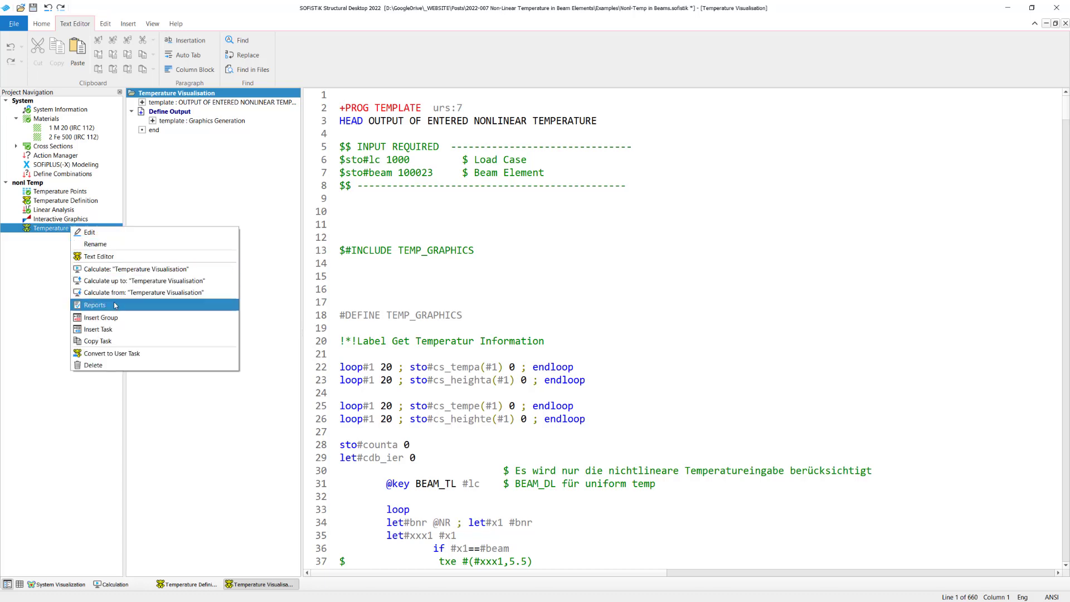
click(115, 306)
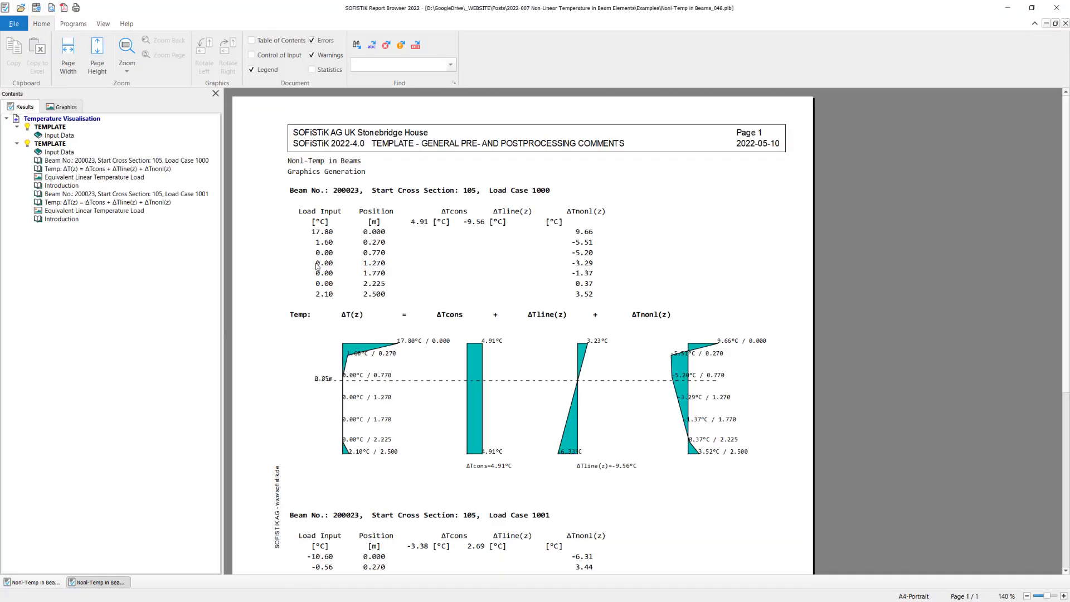